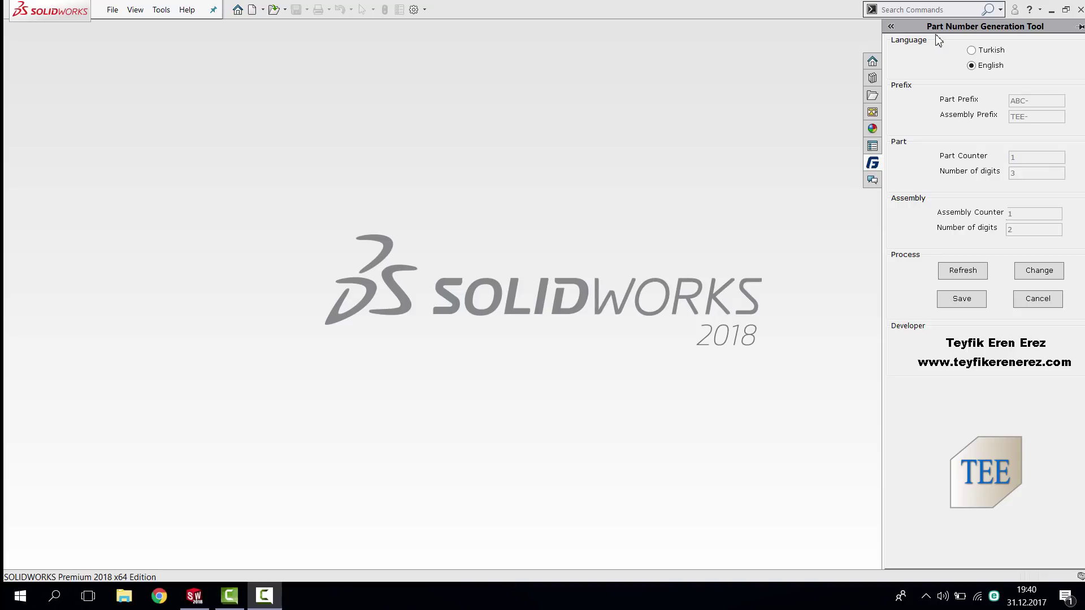
- Edit the Part Prefix and Part Counter in the Part Number Generation Tool and save
click(253, 11)
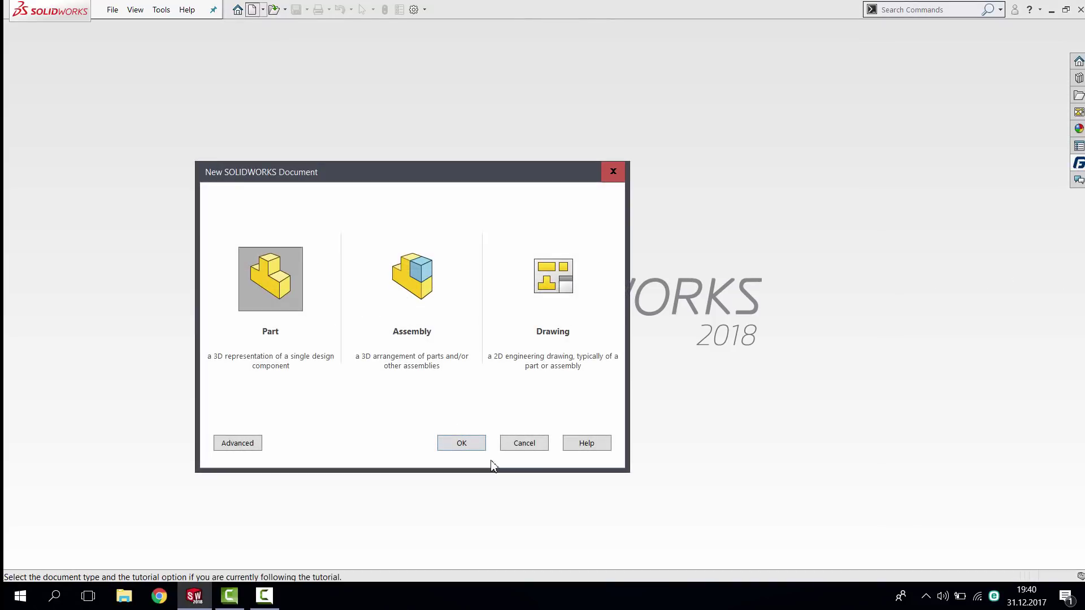
click(531, 452)
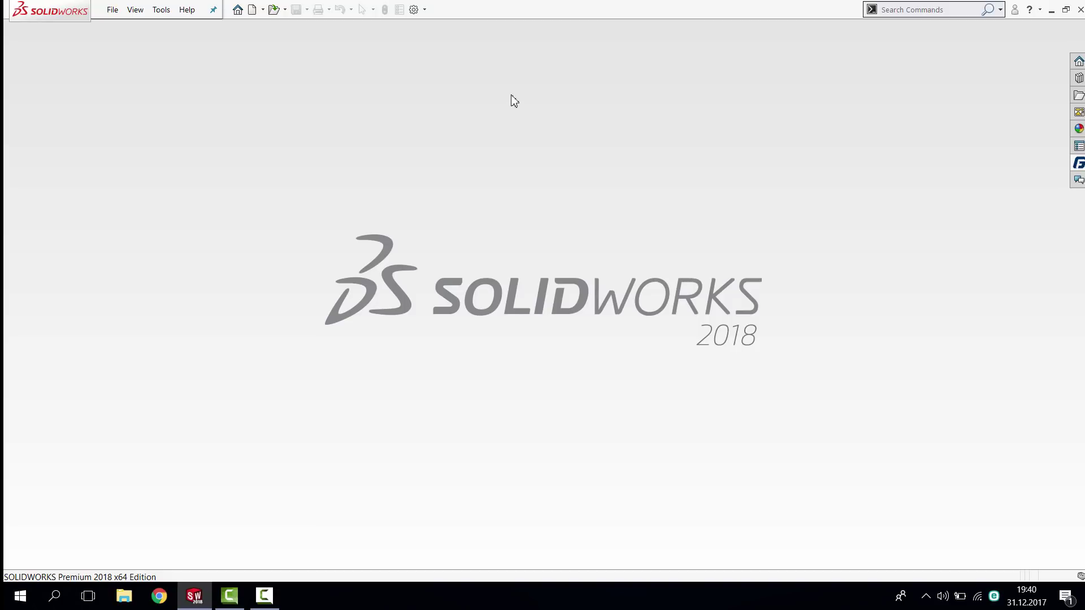
click(1079, 164)
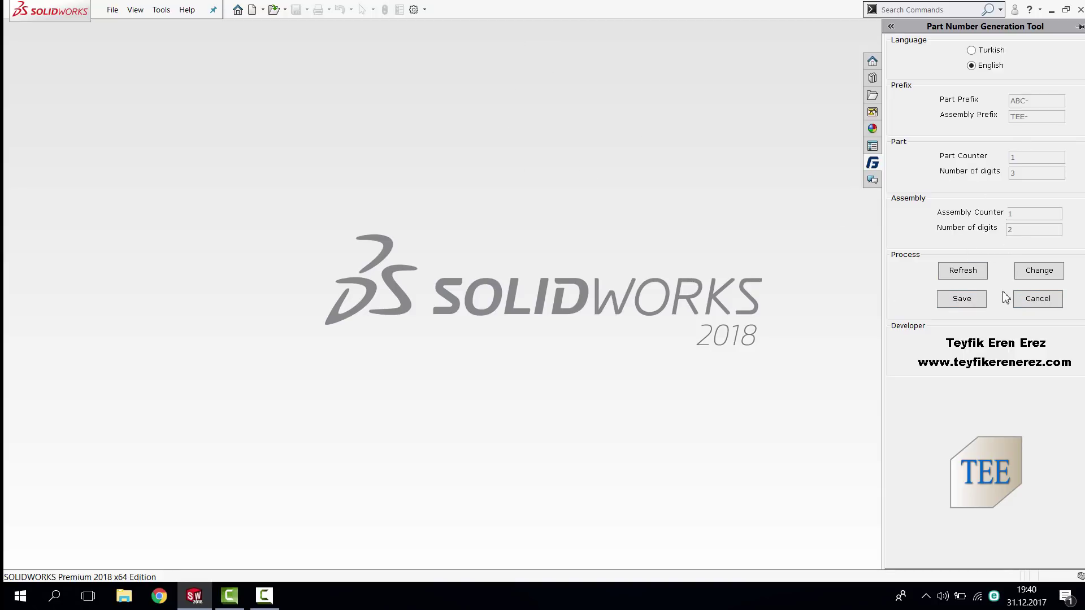
click(1046, 275)
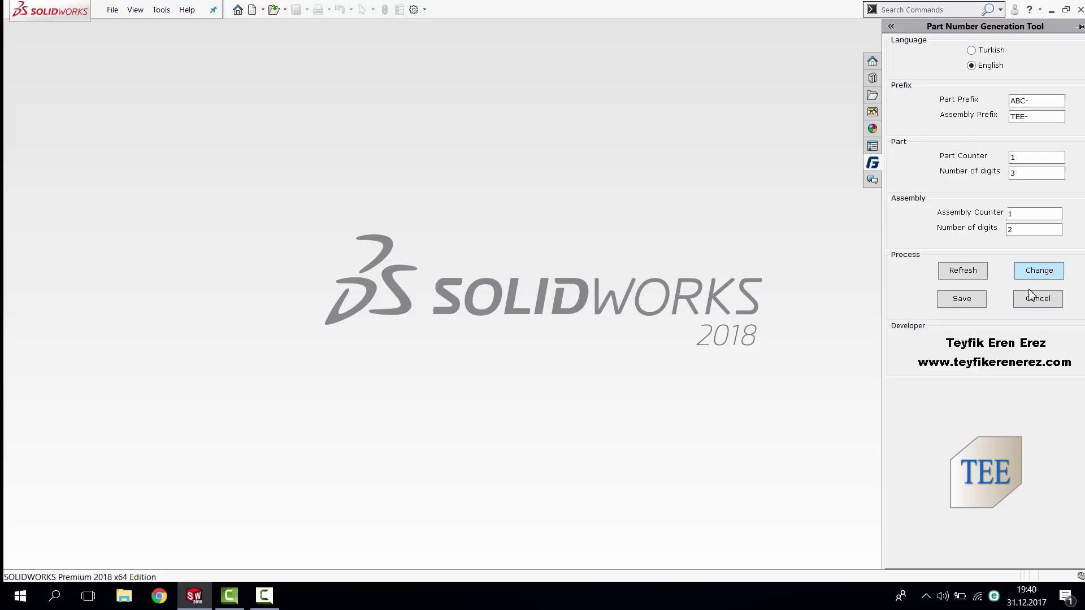
click(1038, 100)
click(1034, 159)
click(962, 298)
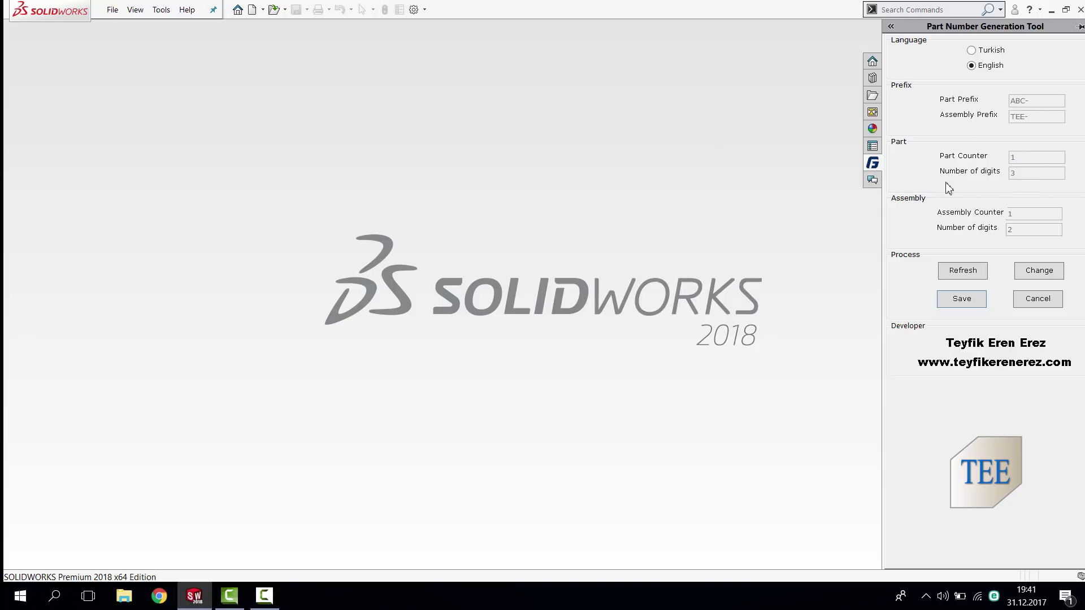
- Create two new parts, auto-named ABC-001 and ABC-002, and display the numbering settings
click(237, 9)
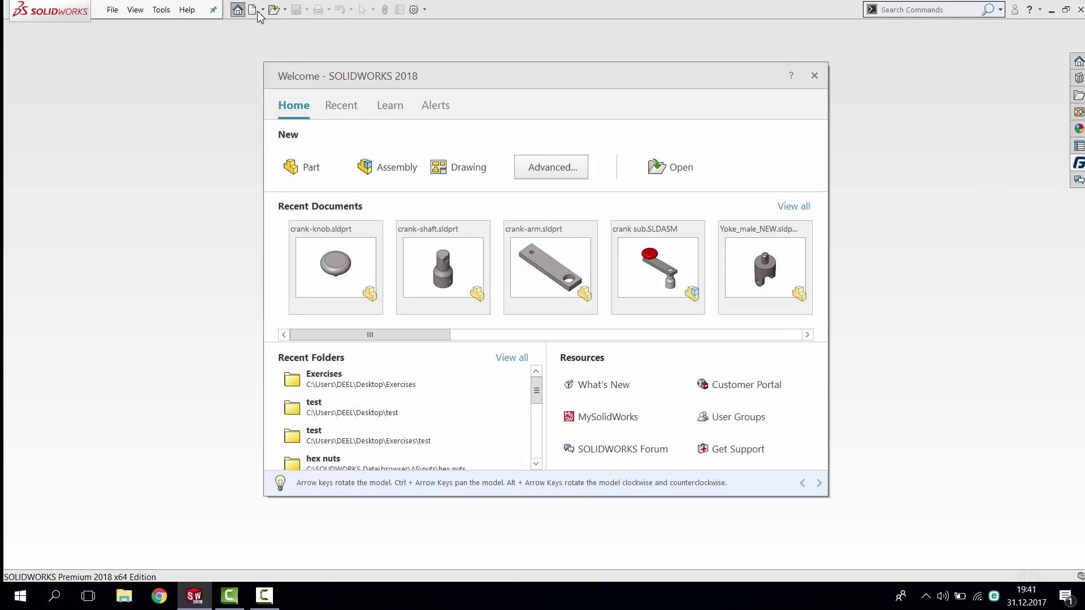
click(252, 9)
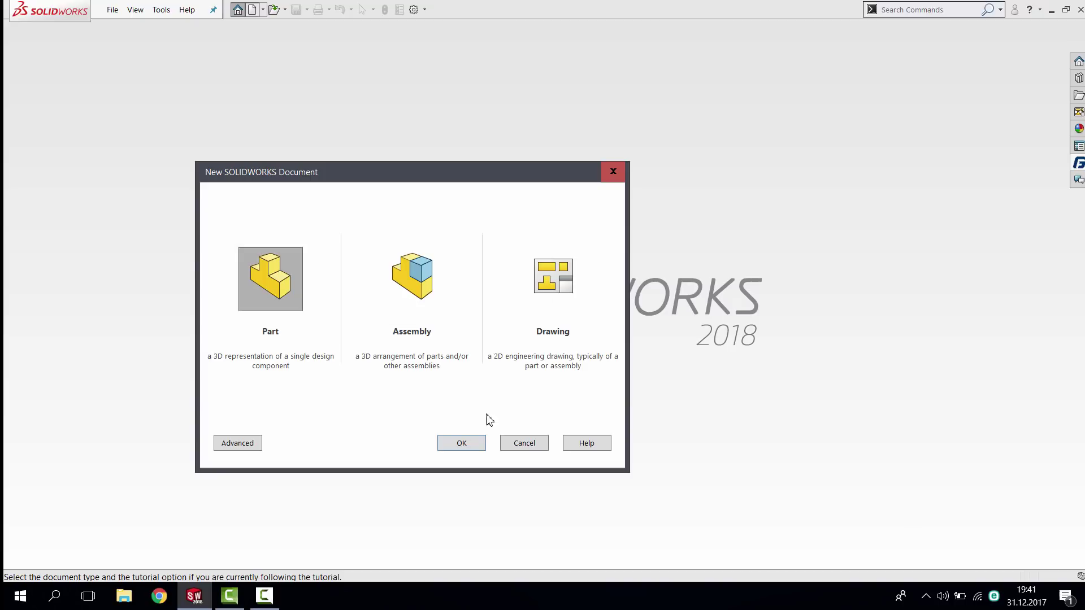
click(476, 445)
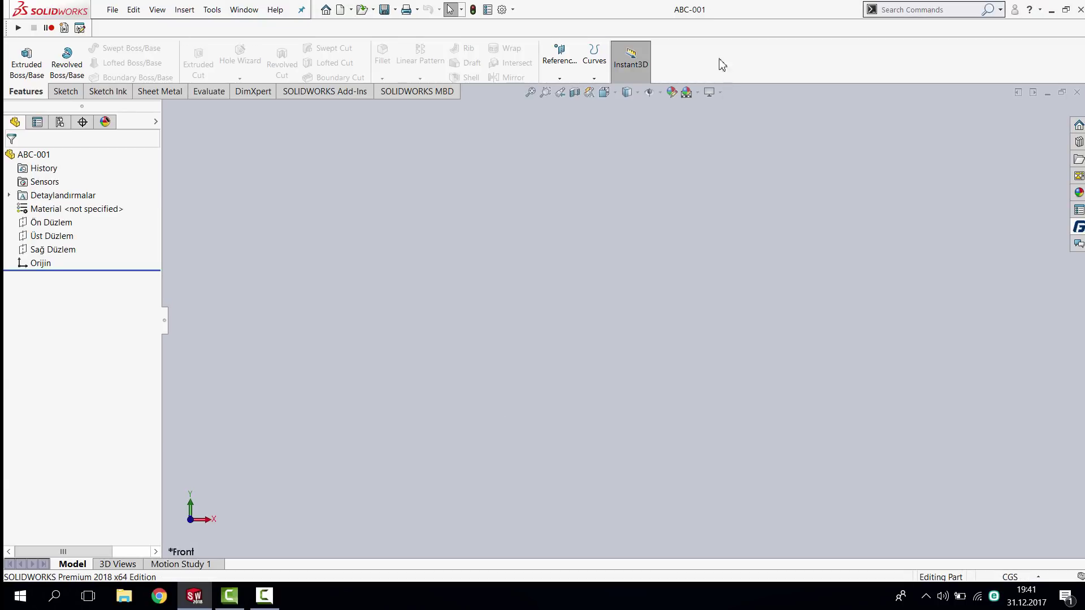
click(340, 10)
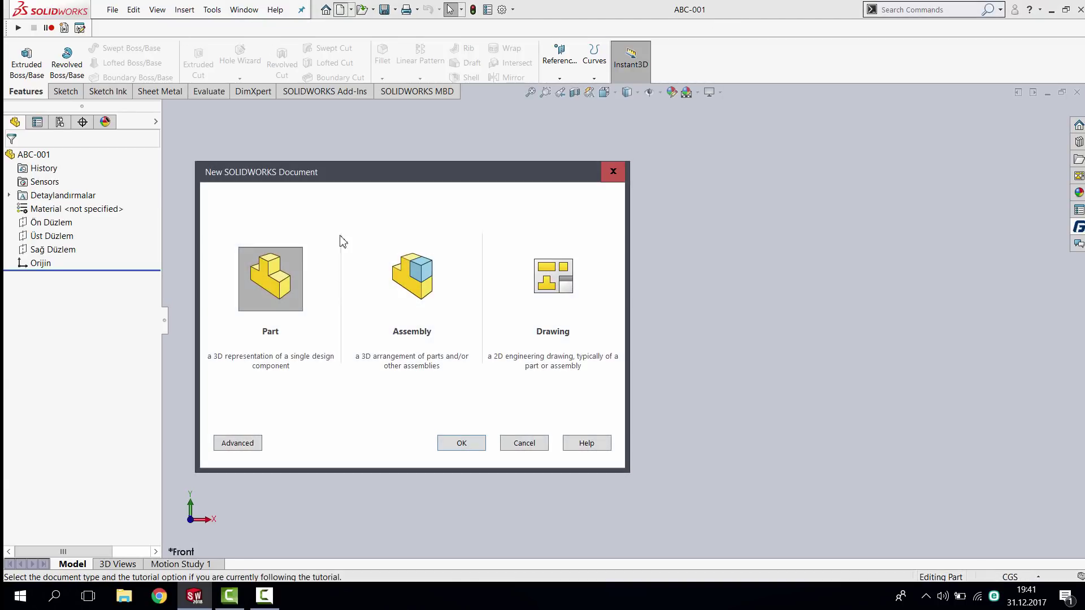
double_click(282, 276)
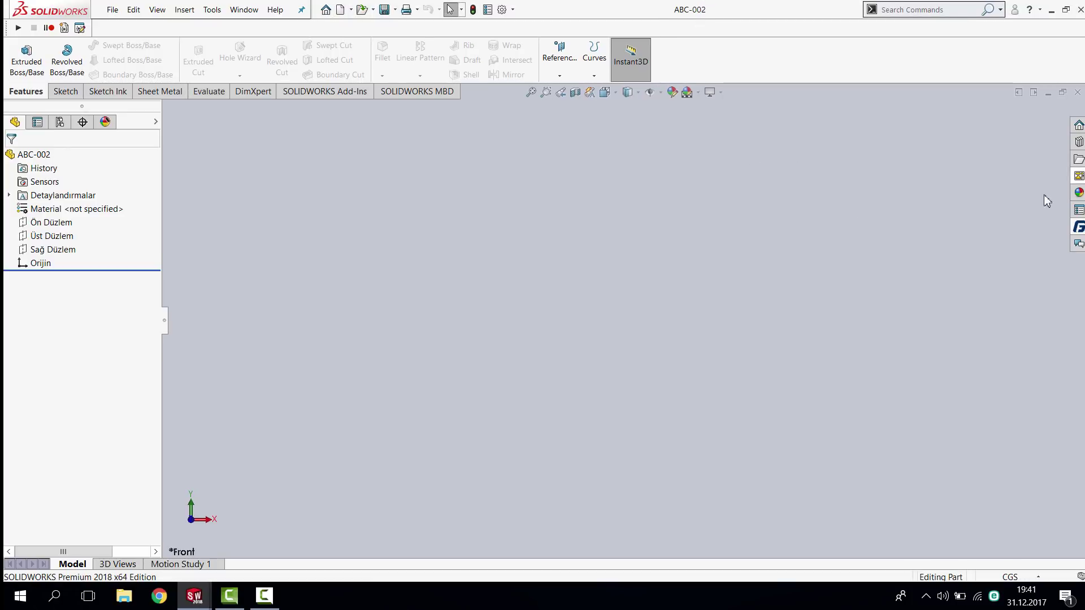
click(1079, 210)
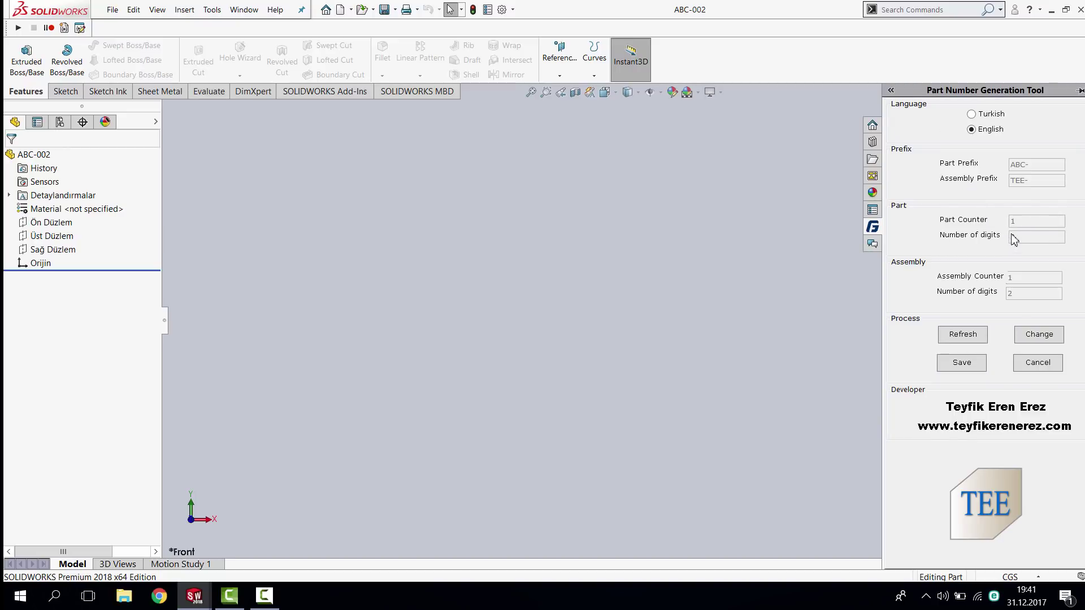
text(3)
- Refresh the numbering settings and create part ABC-003, advancing the part counter to 4
click(977, 338)
click(340, 9)
double_click(281, 291)
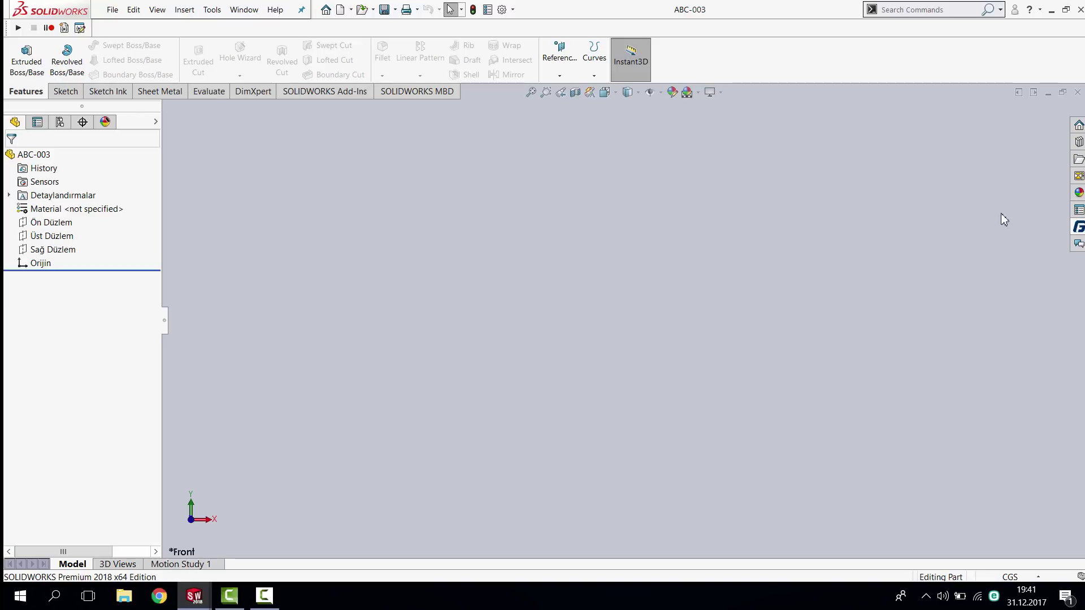
click(1078, 229)
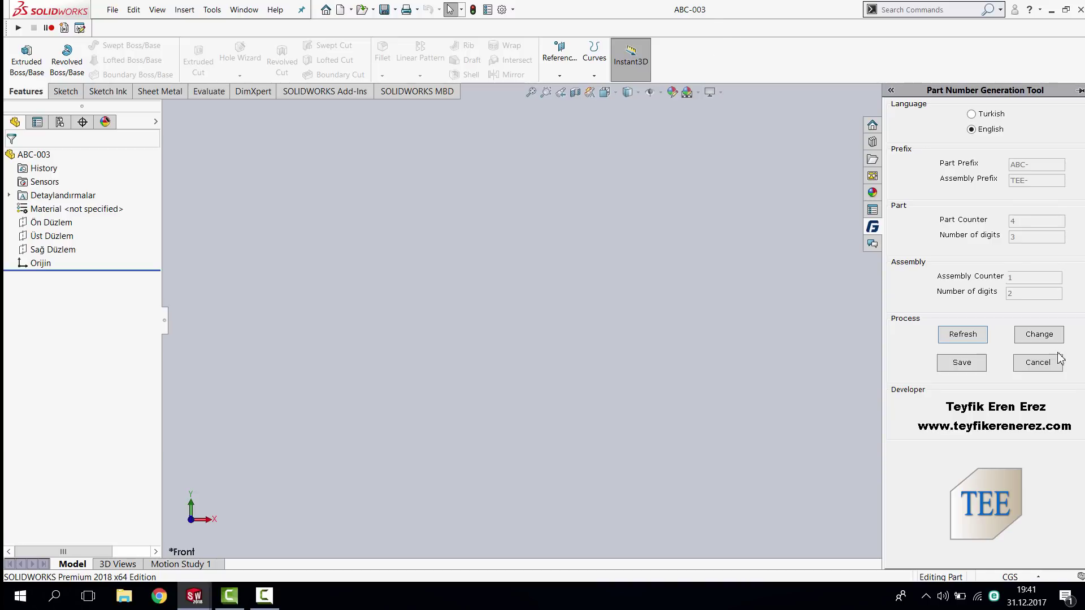
- Save a part Number of digits of 1 and create a new part named ABC-4
click(1039, 334)
drag(1032, 238, 961, 240)
text(1)
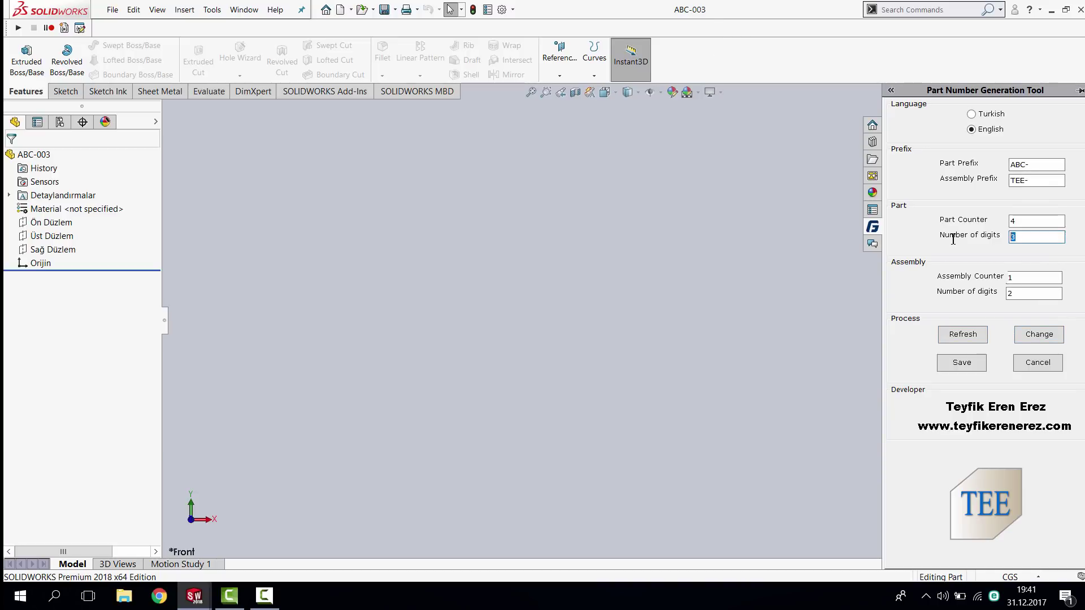
click(962, 364)
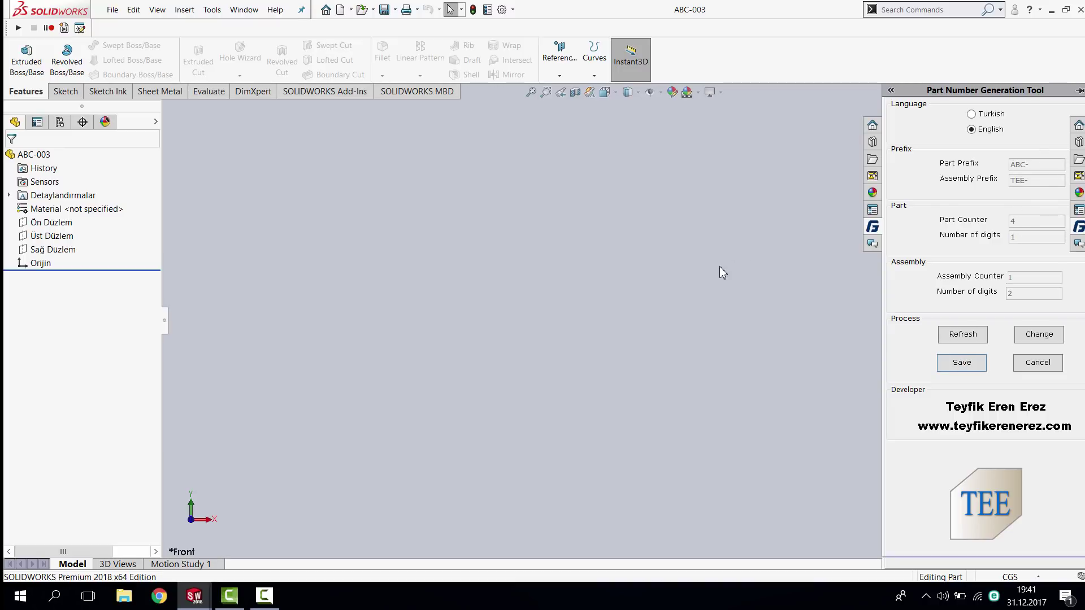
click(340, 9)
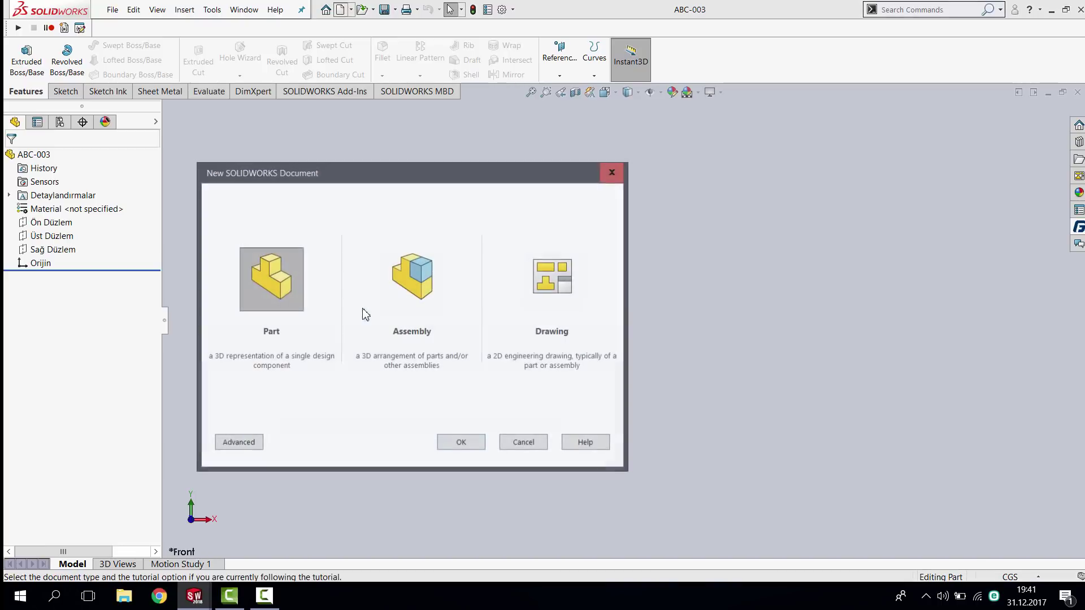
double_click(271, 280)
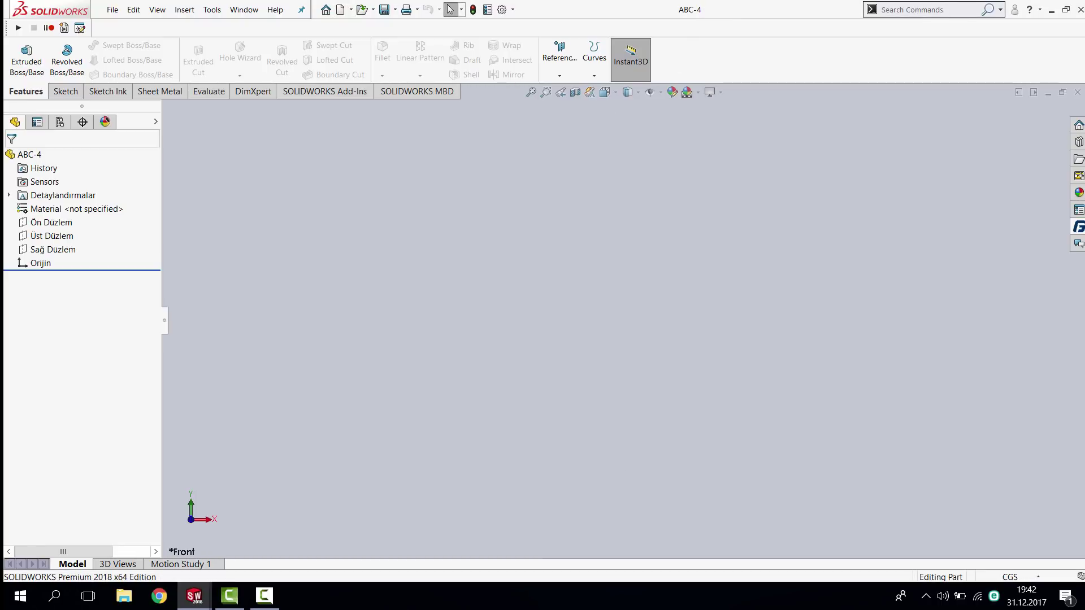
click(1077, 228)
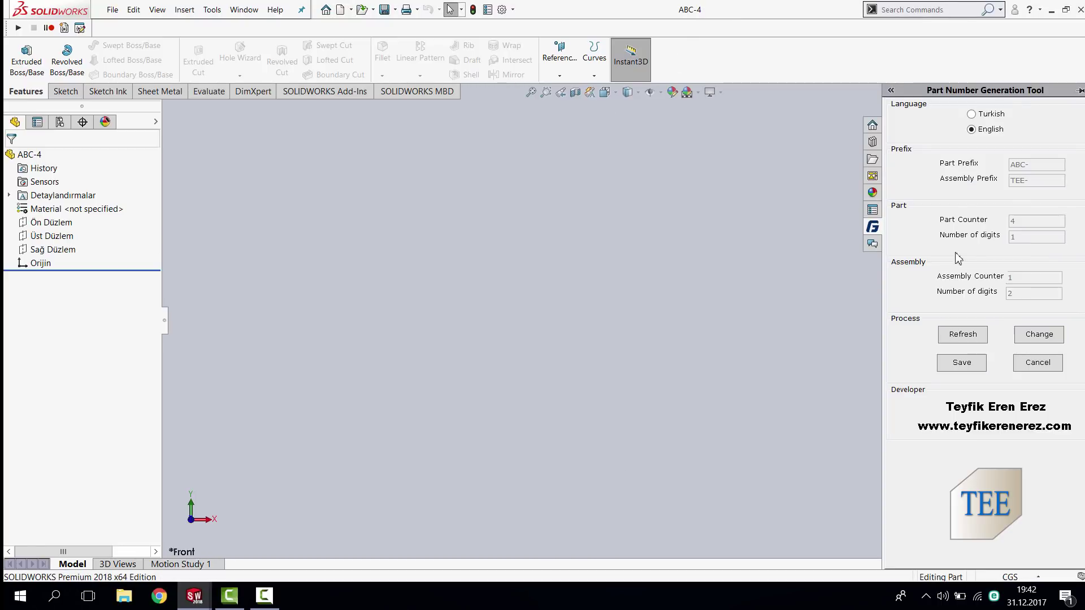
- Change the part Number of digits to 3 and save the numbering settings
click(1031, 344)
click(1027, 236)
key(BackSpace)
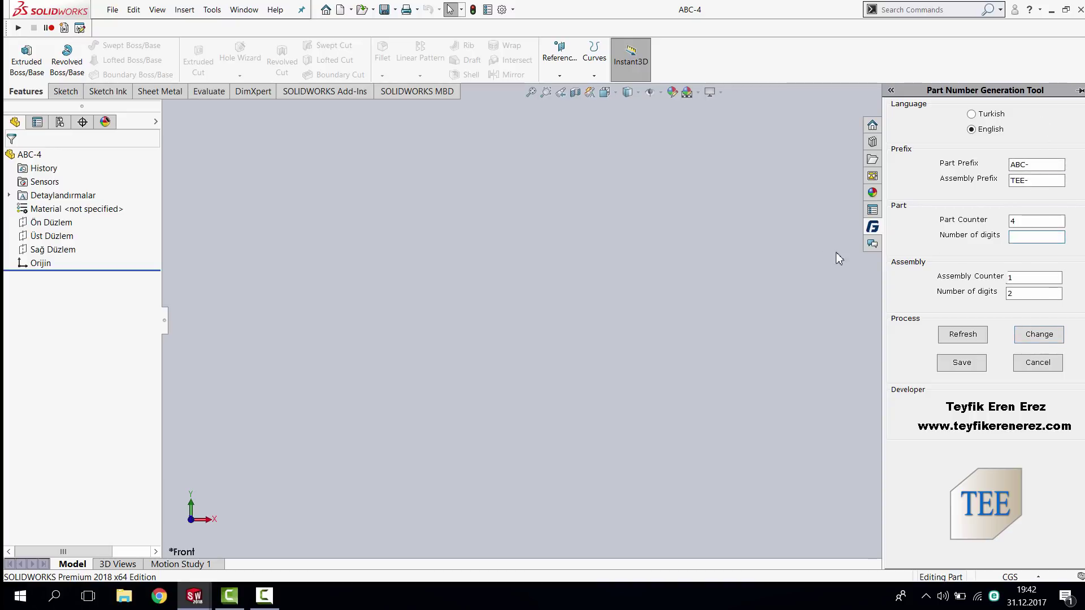
text(3)
click(963, 363)
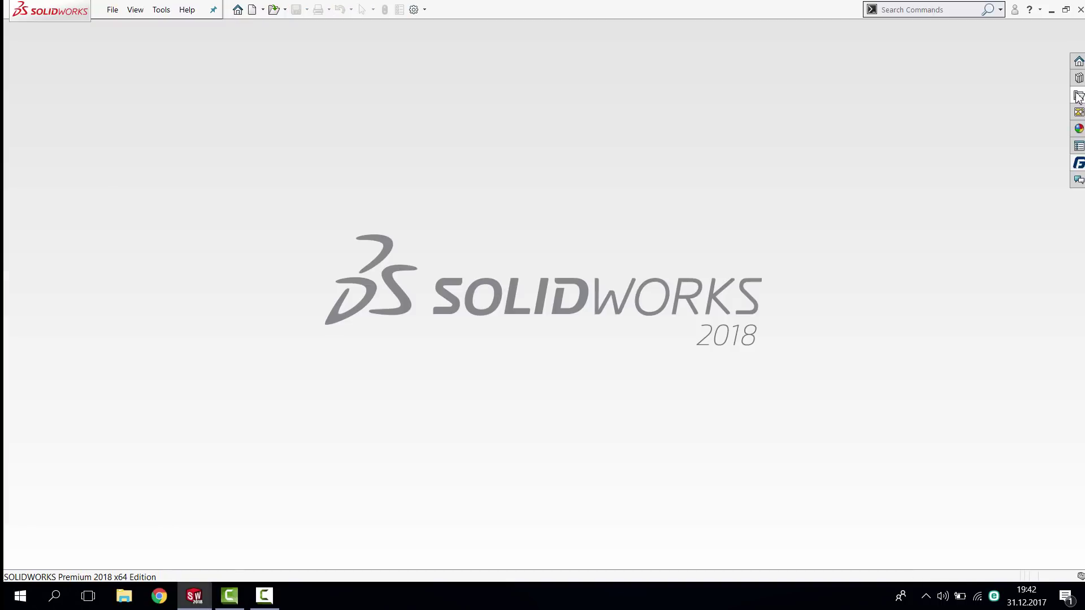
- Close the part and create empty assembly TEE-01 without inserting components
click(1077, 96)
click(252, 9)
double_click(412, 277)
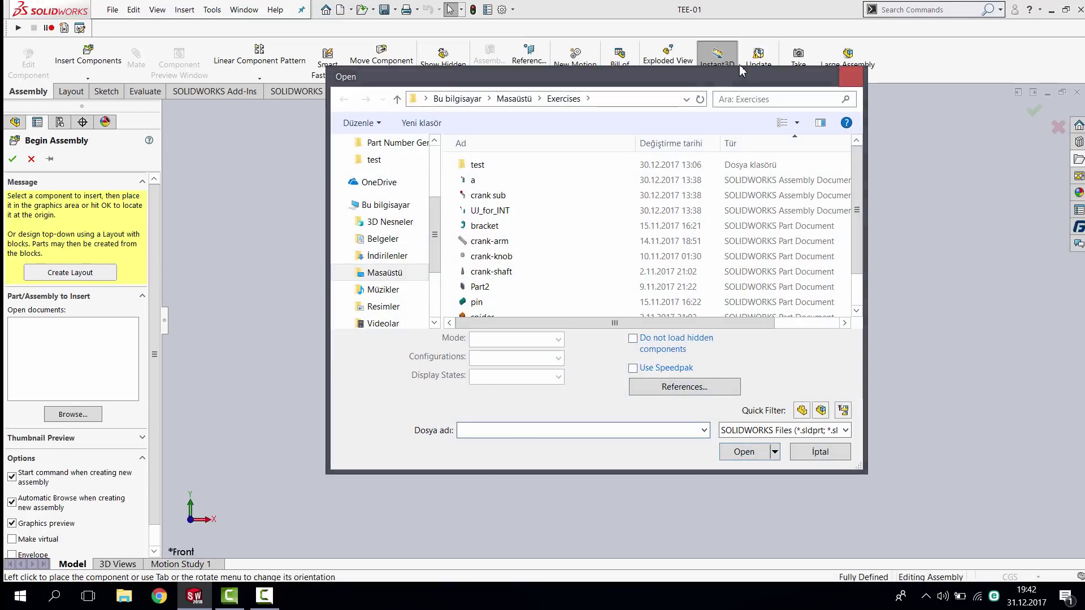
click(819, 451)
click(1069, 226)
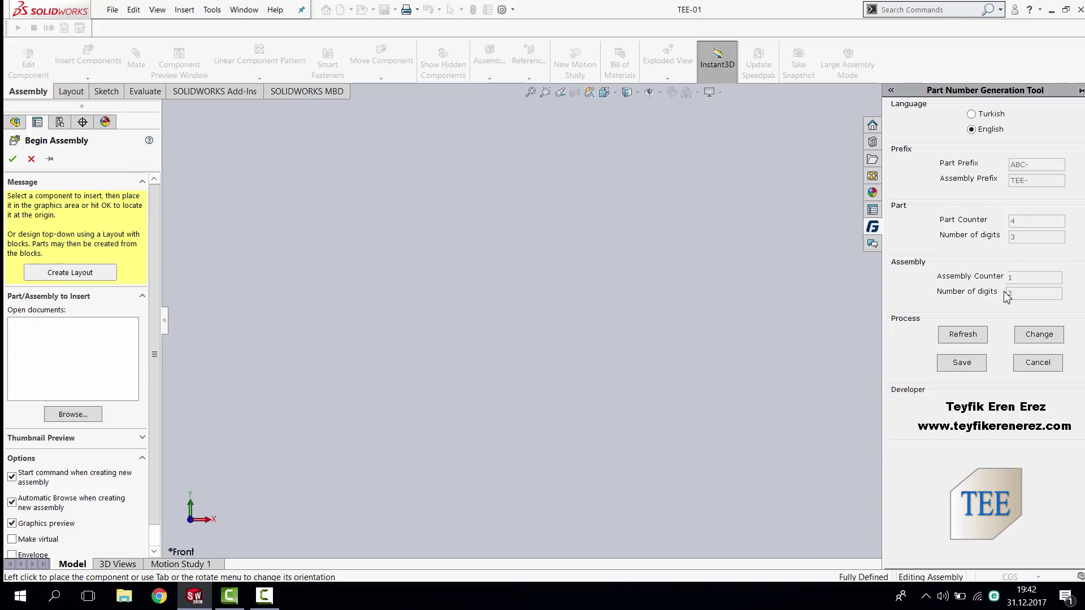
key(Escape)
- Create a second empty assembly, TEE-02, without inserting components
click(340, 14)
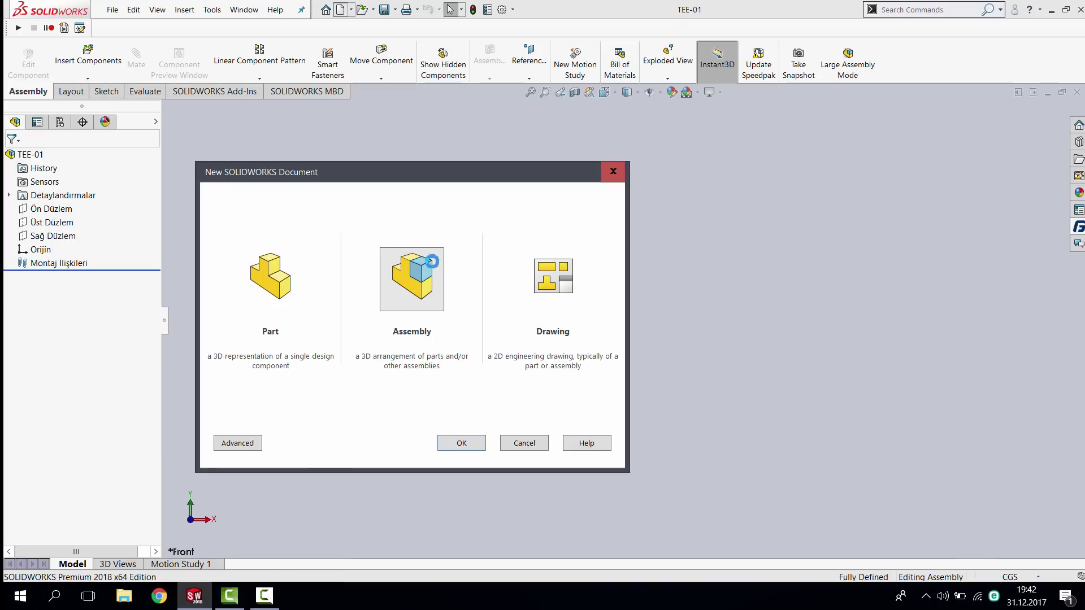
key(Return)
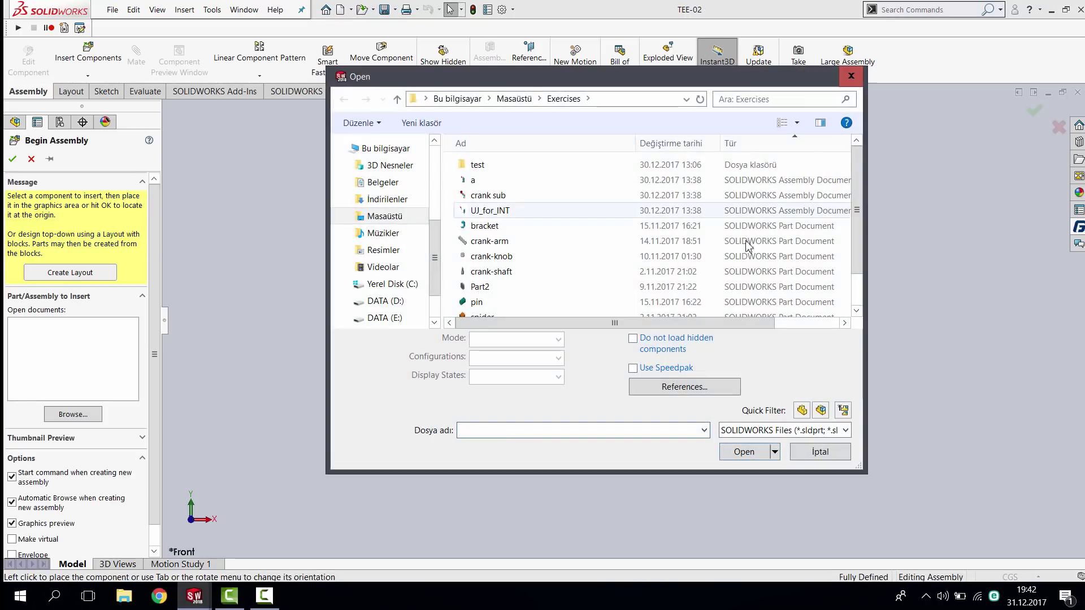
click(820, 452)
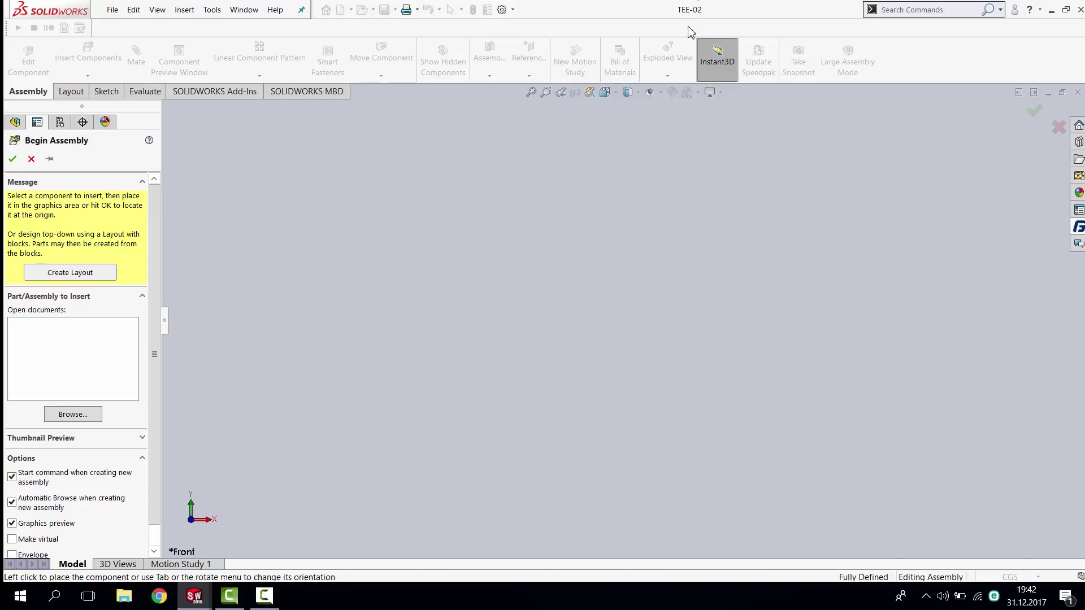
key(Escape)
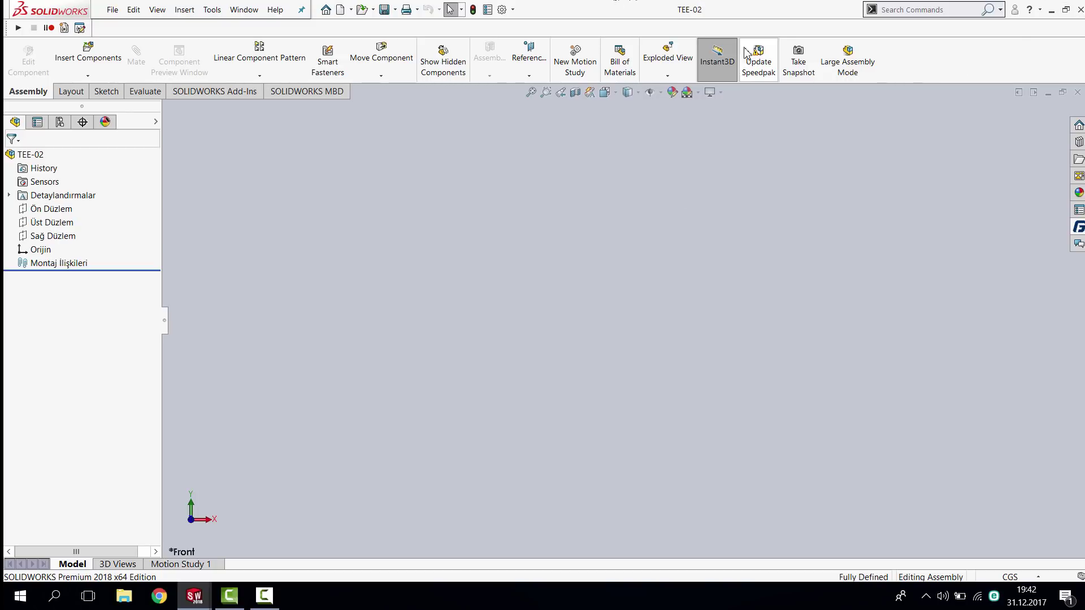
- Confirm Save As proposes TEE-02 and the assembly counter now reads 3
click(1079, 227)
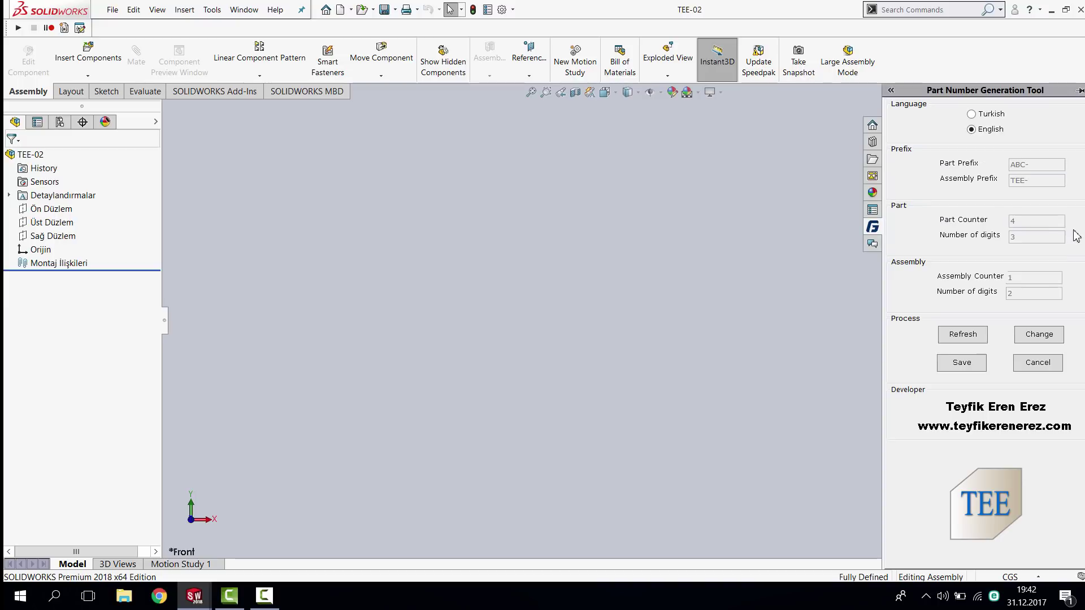
click(384, 9)
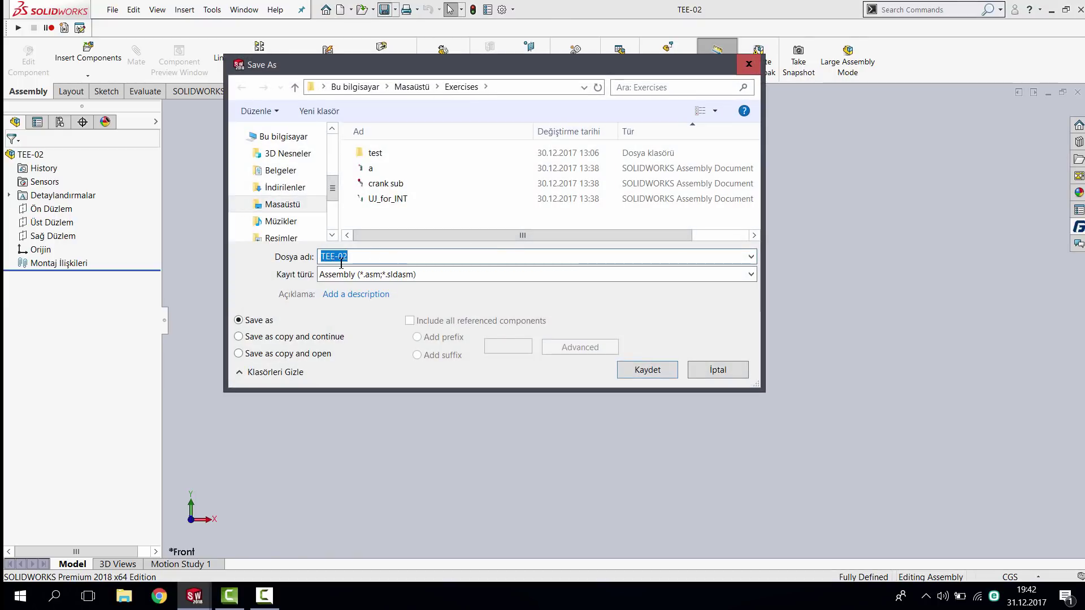
click(729, 374)
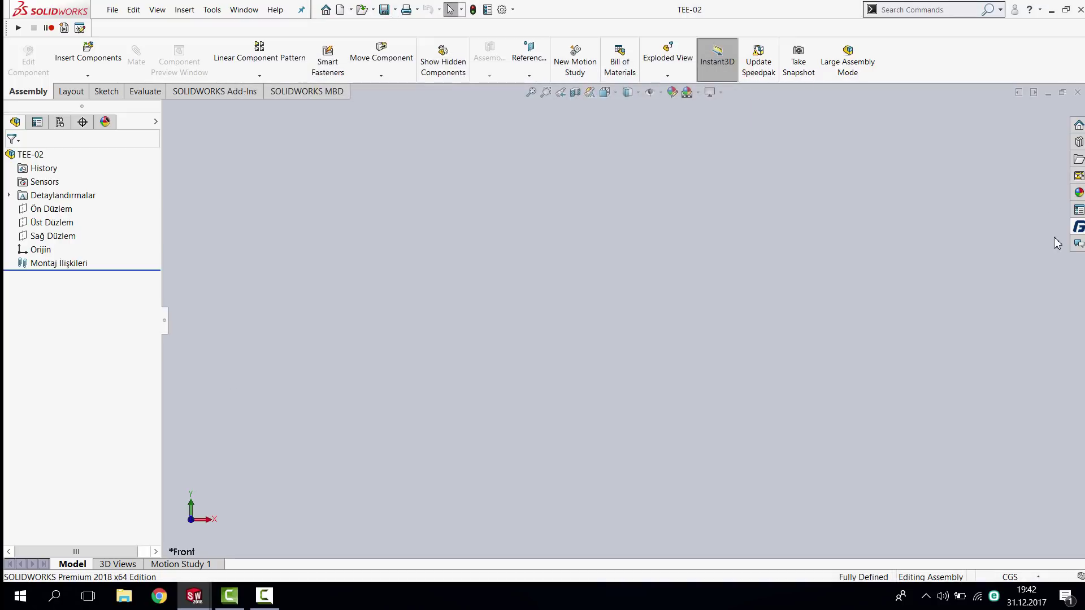
click(1078, 231)
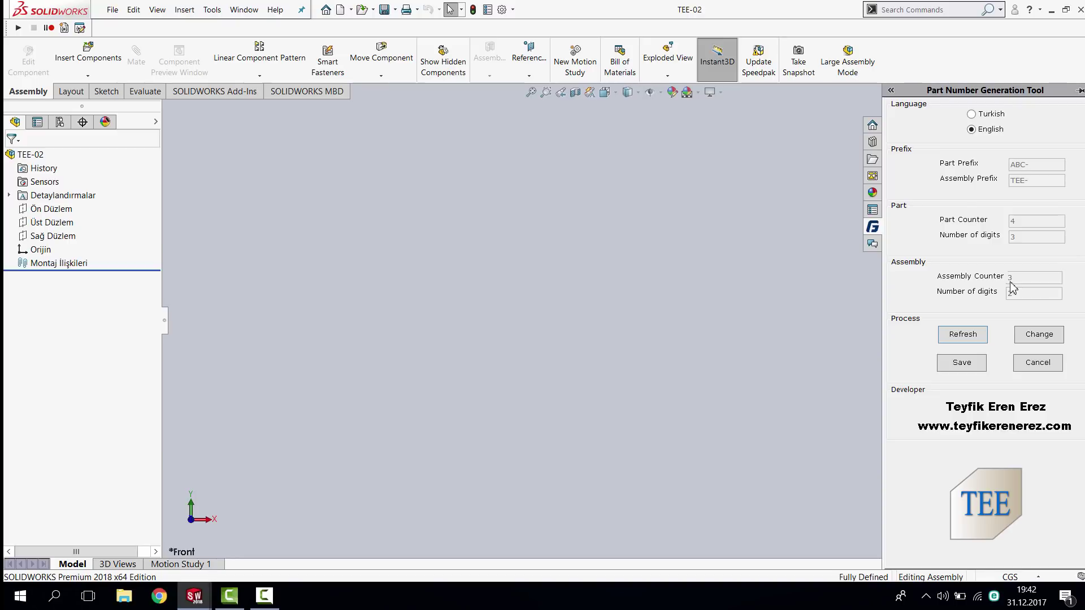
- Reset Part Counter and Assembly Counter to 1, save, and create new part ABC-001
click(1046, 339)
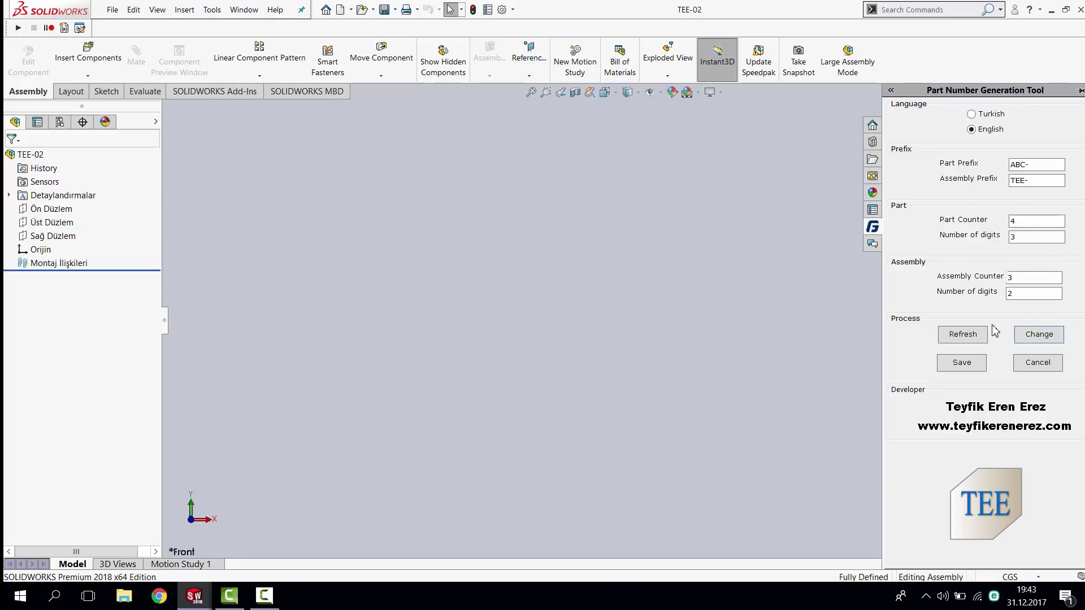
double_click(1037, 220)
text(1)
double_click(1011, 277)
text(1)
click(970, 368)
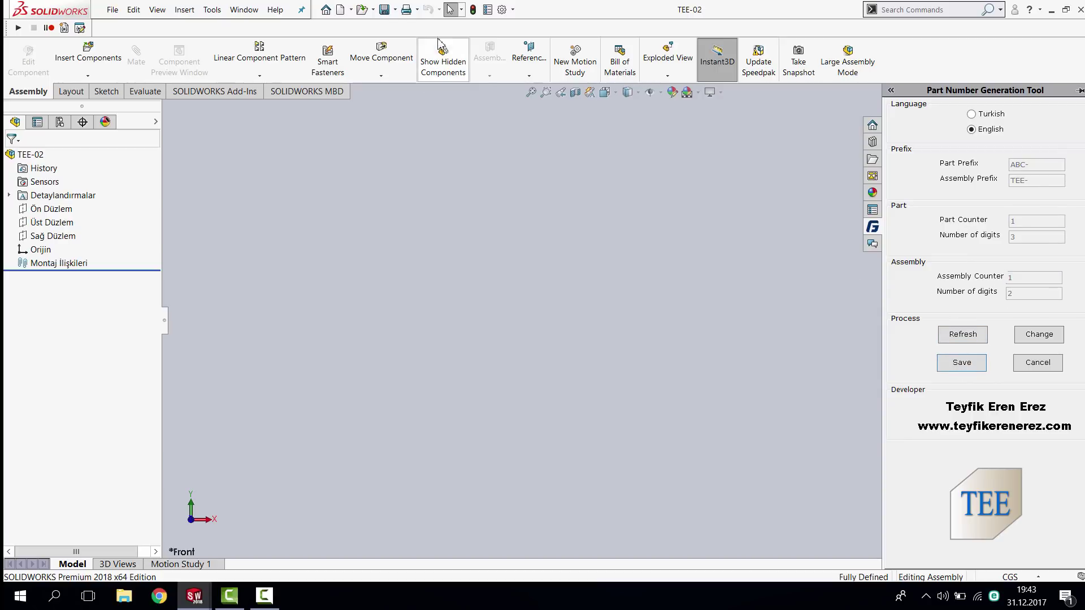
click(341, 10)
double_click(271, 277)
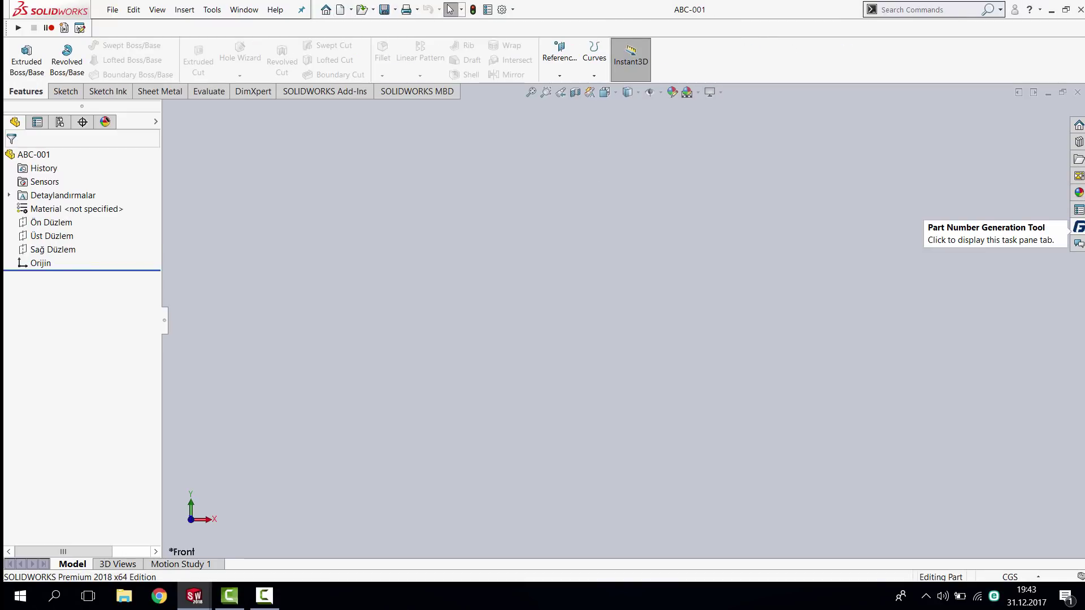
- Save the counter settings, cancel further edits, and close the TEE-01 assembly
click(1078, 227)
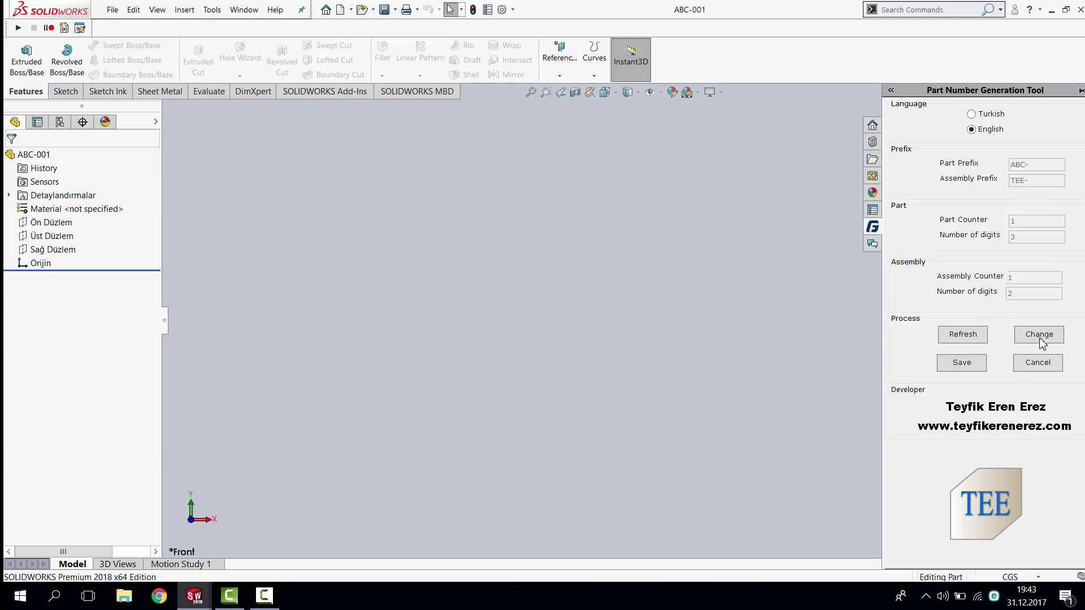
click(960, 368)
click(1053, 339)
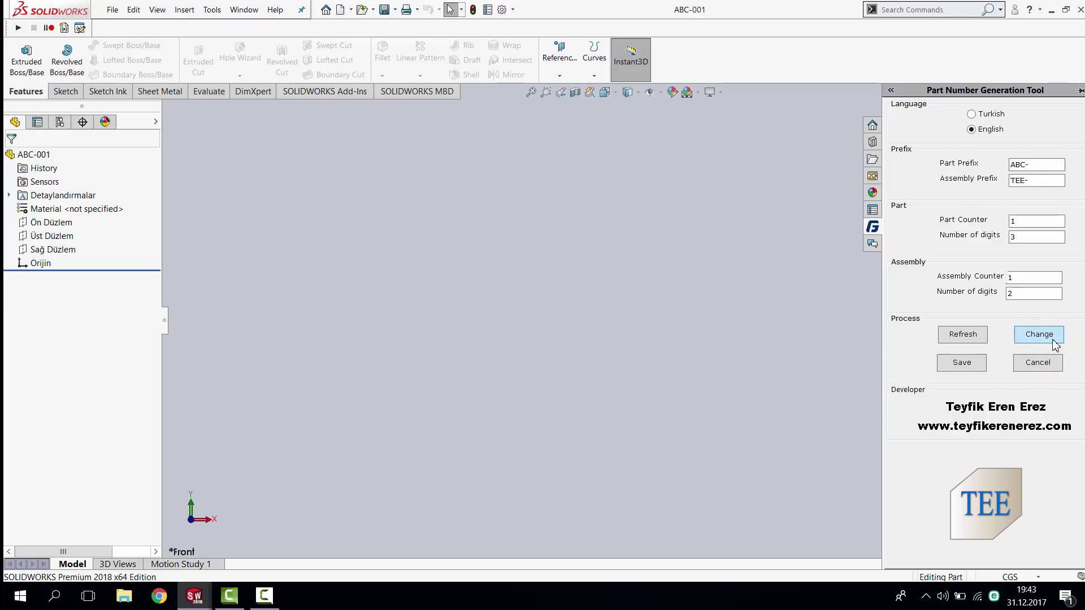
click(1038, 368)
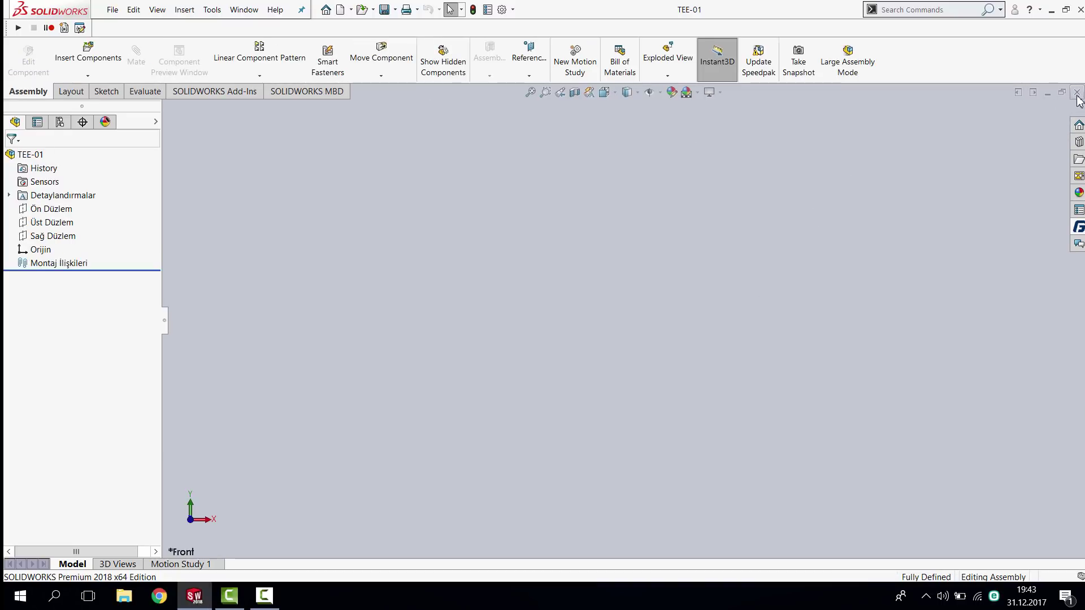
click(1078, 92)
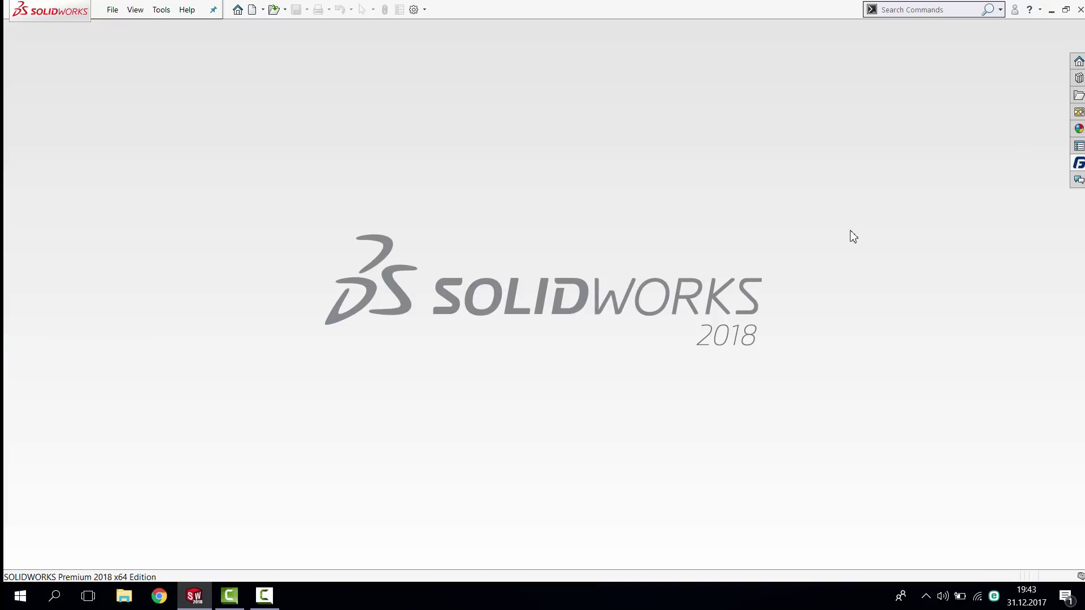